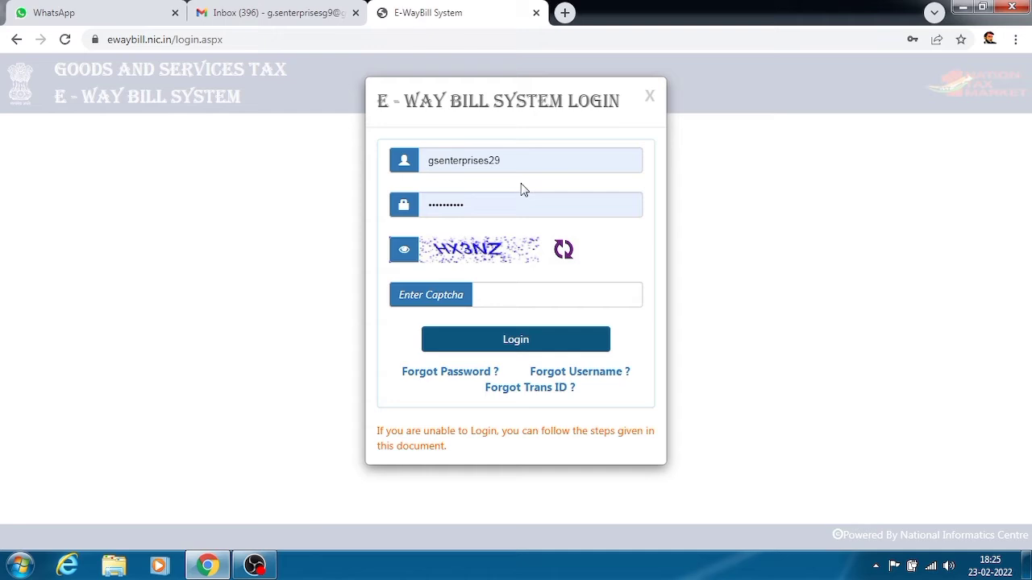
Step: Enter the captcha shown on the login form and log in to the portal
click(503, 286)
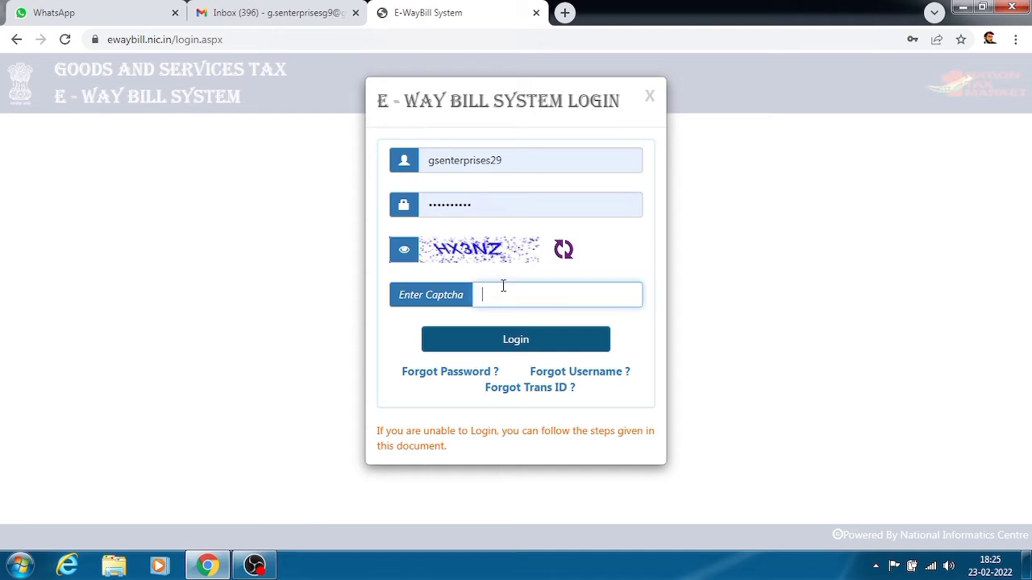
text(HX3NZ)
click(493, 342)
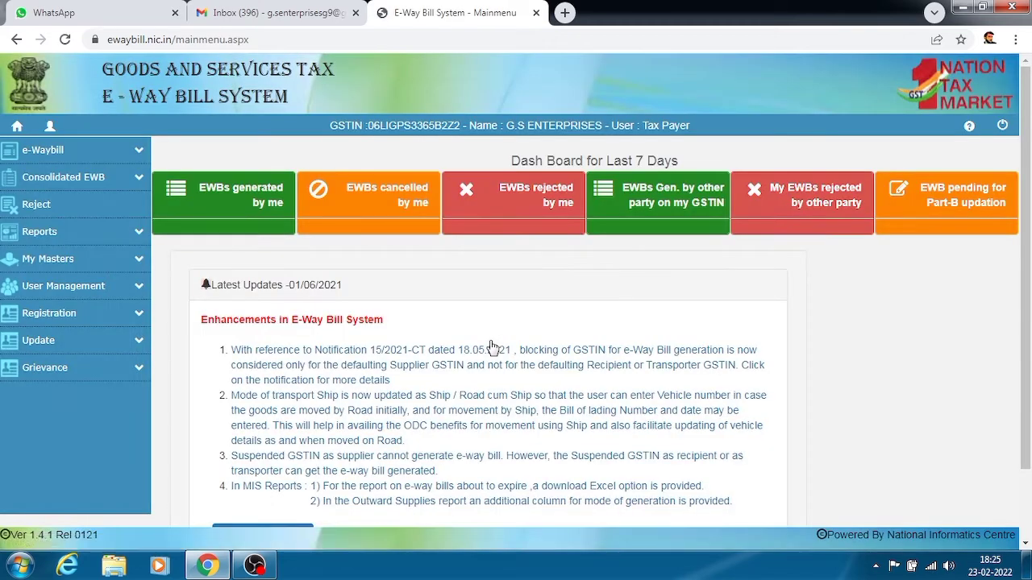
Step: Open Generate New under e-Waybill to bring up a blank entry form
click(137, 157)
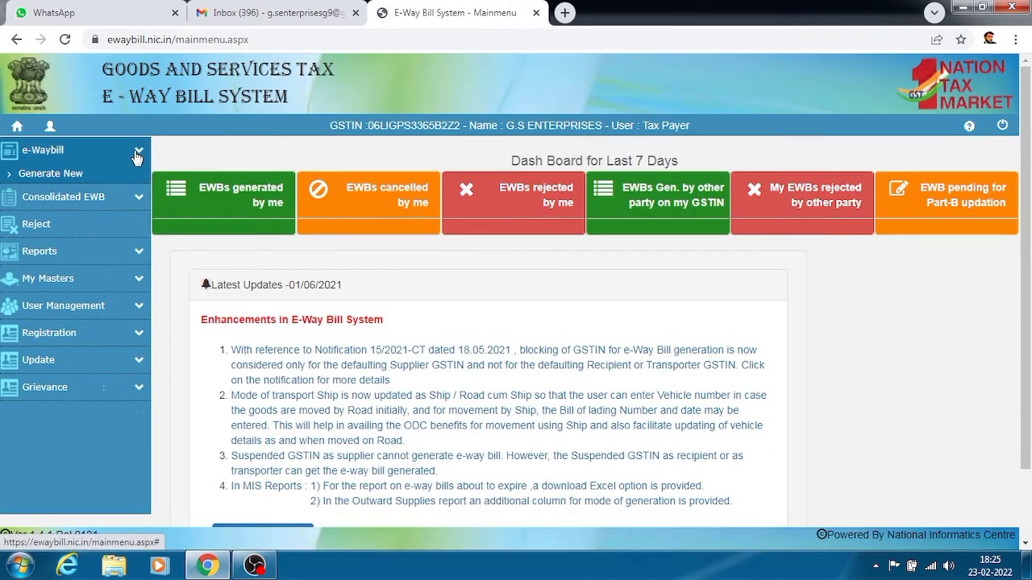
click(57, 178)
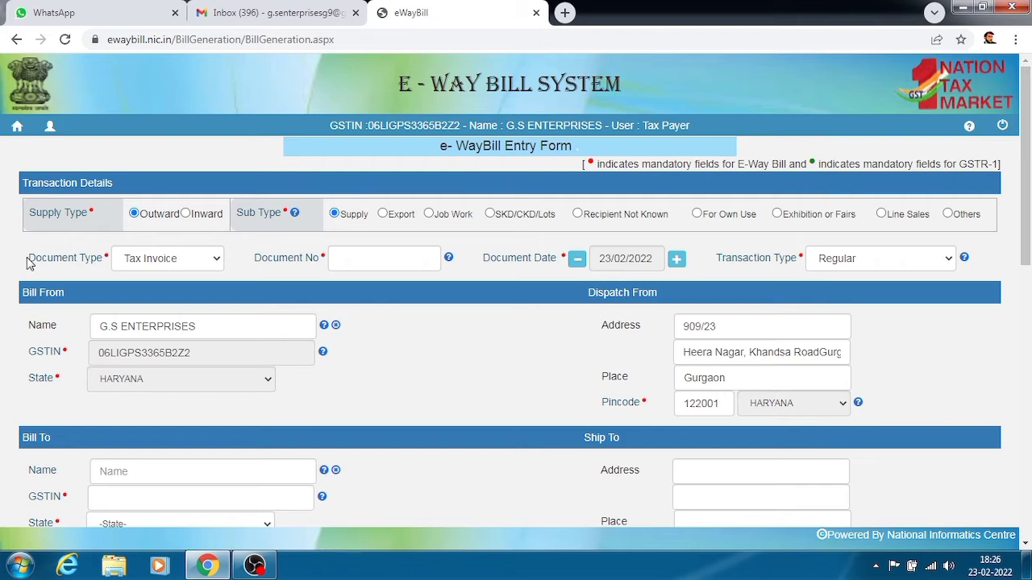
Step: Enter document number 001, keeping Tax Invoice and the Regular transaction type
drag(27, 262, 89, 273)
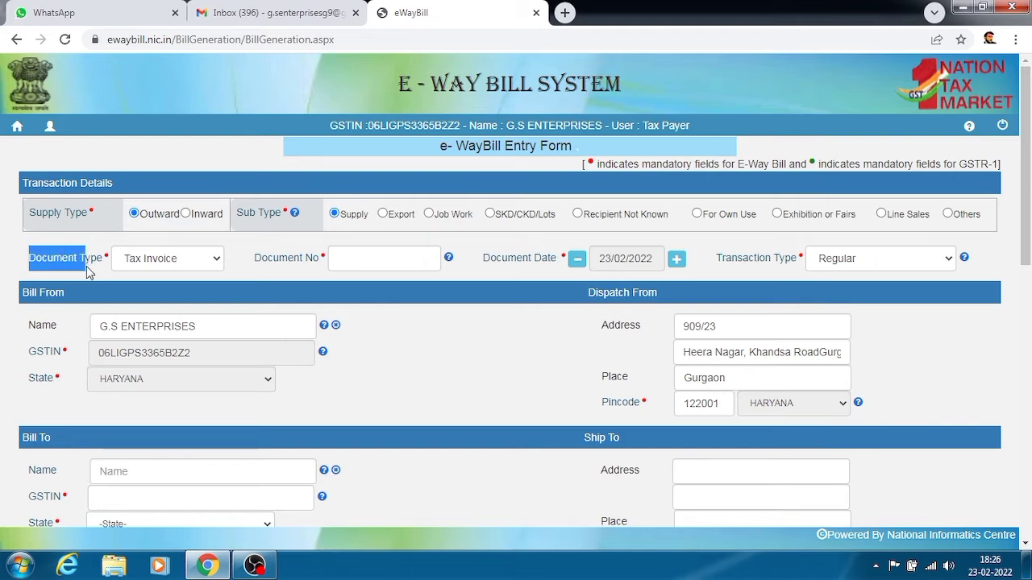
click(96, 270)
click(216, 264)
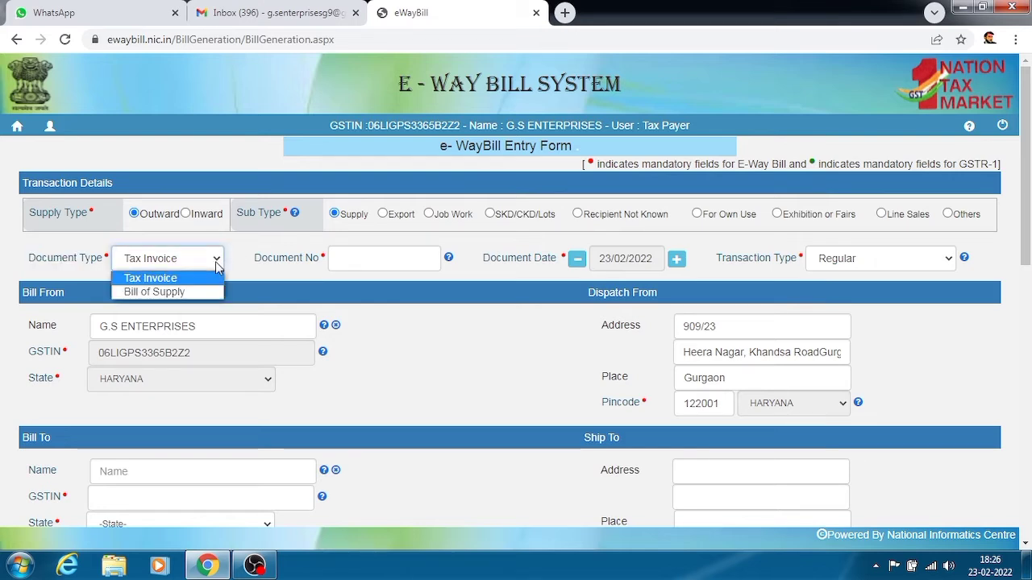
click(216, 265)
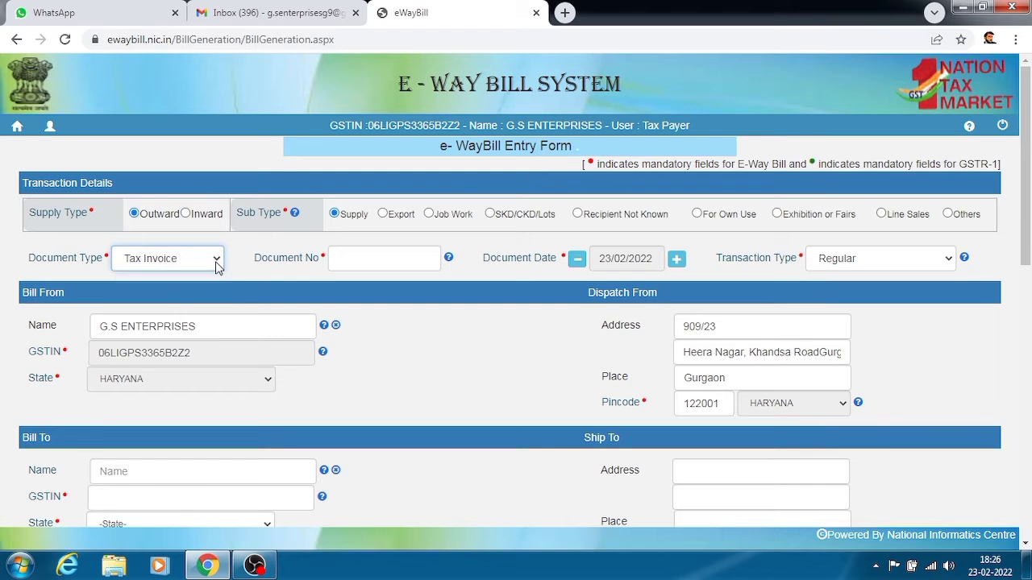
click(335, 262)
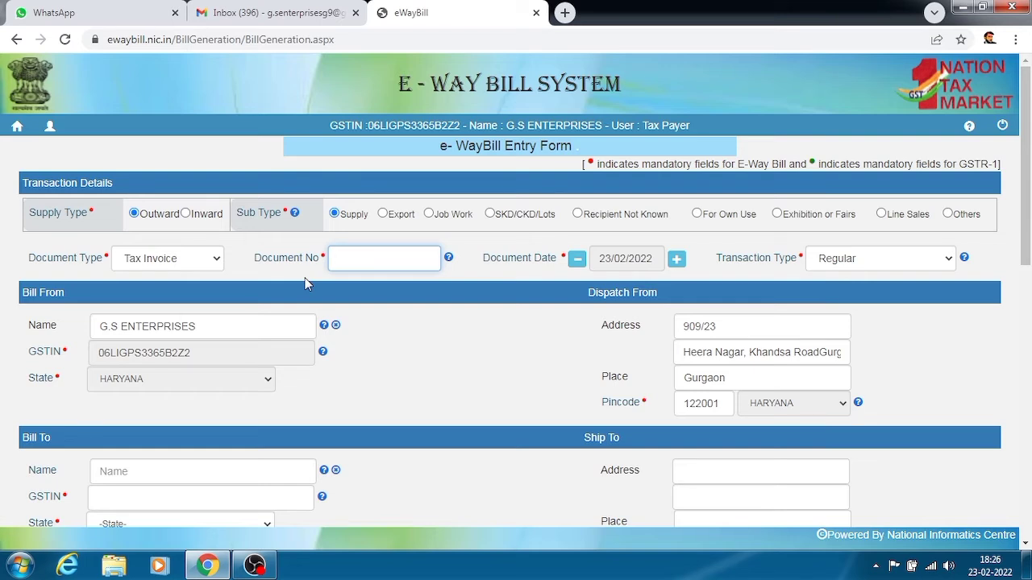
text(001)
click(916, 266)
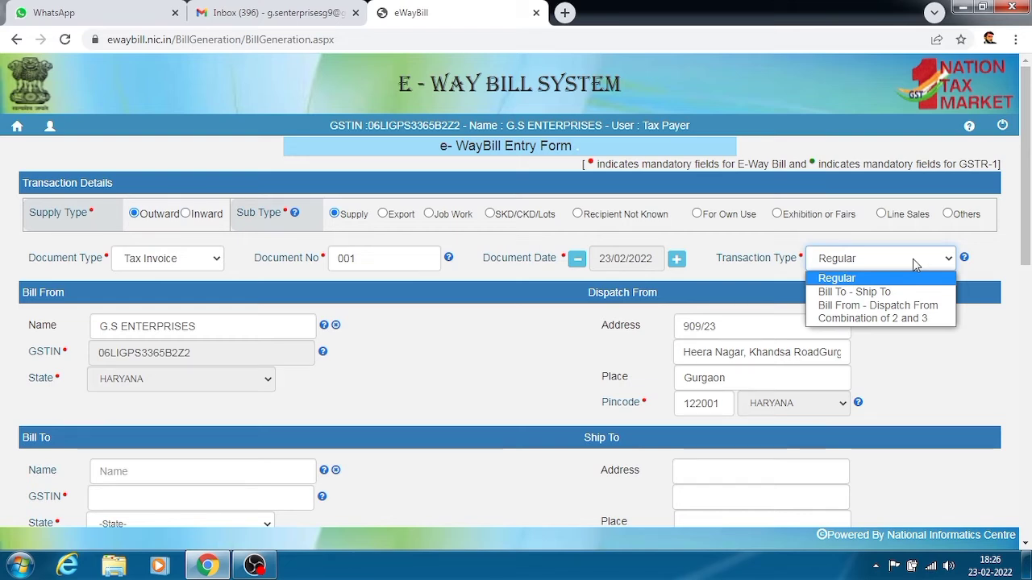
click(916, 266)
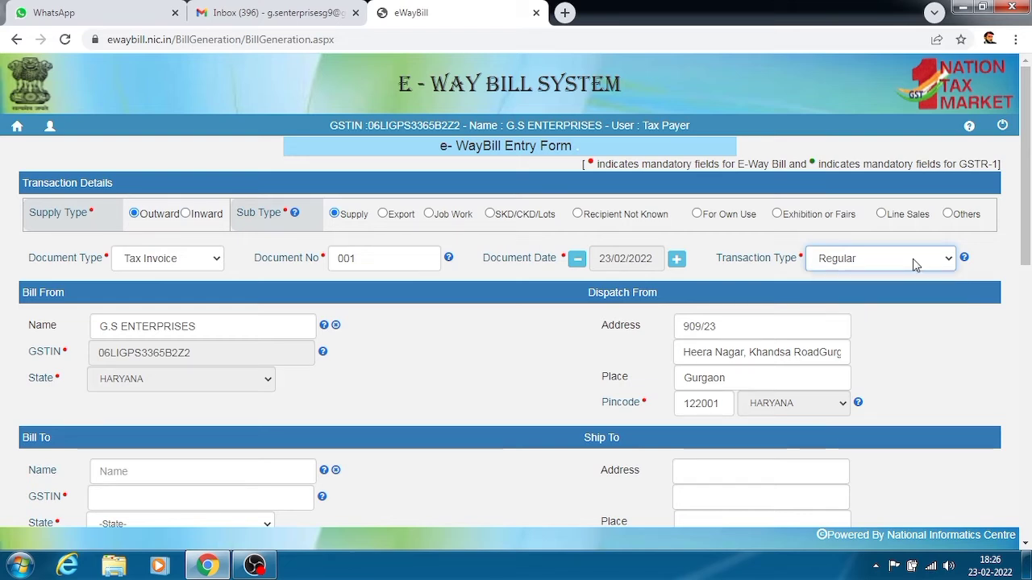
click(388, 366)
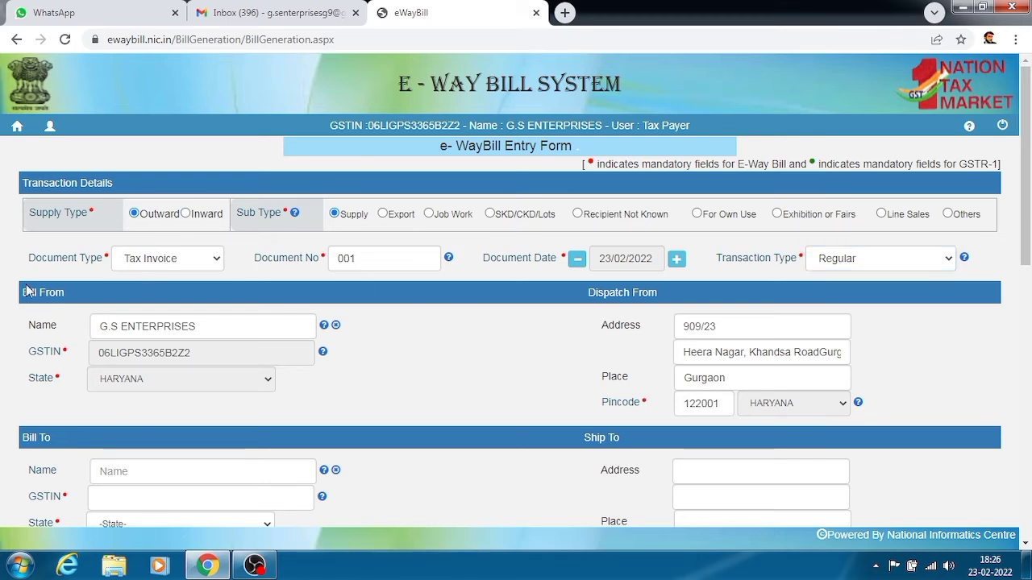
Step: Type the Bill To party's GSTIN, which the portal flags as invalid
scroll(441, 372, down, 3)
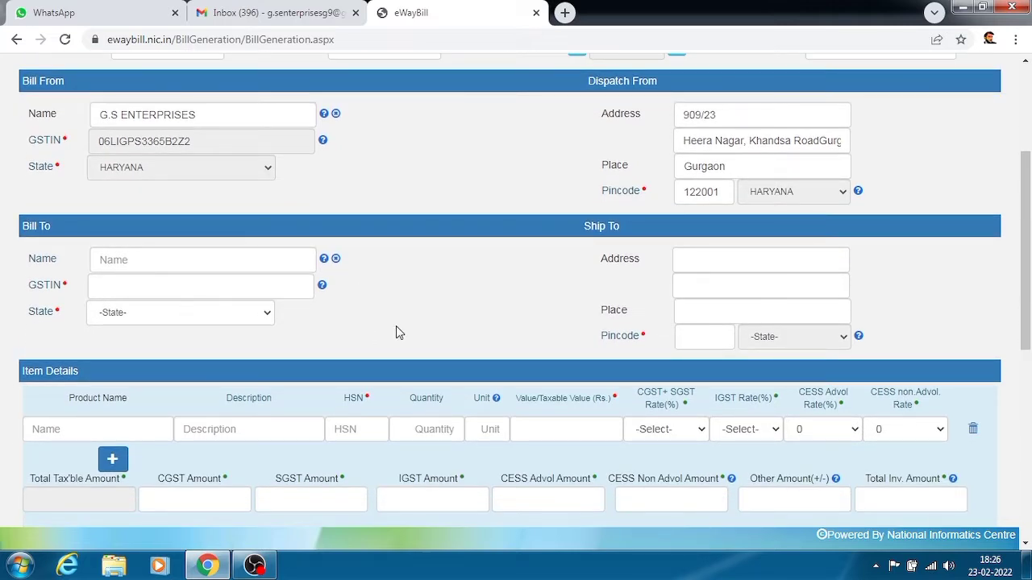
click(245, 288)
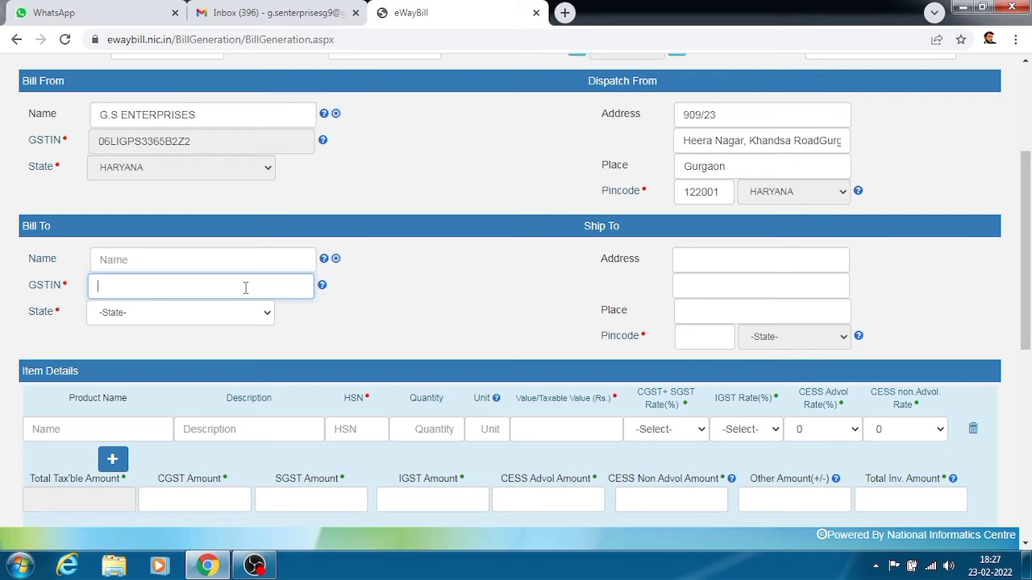
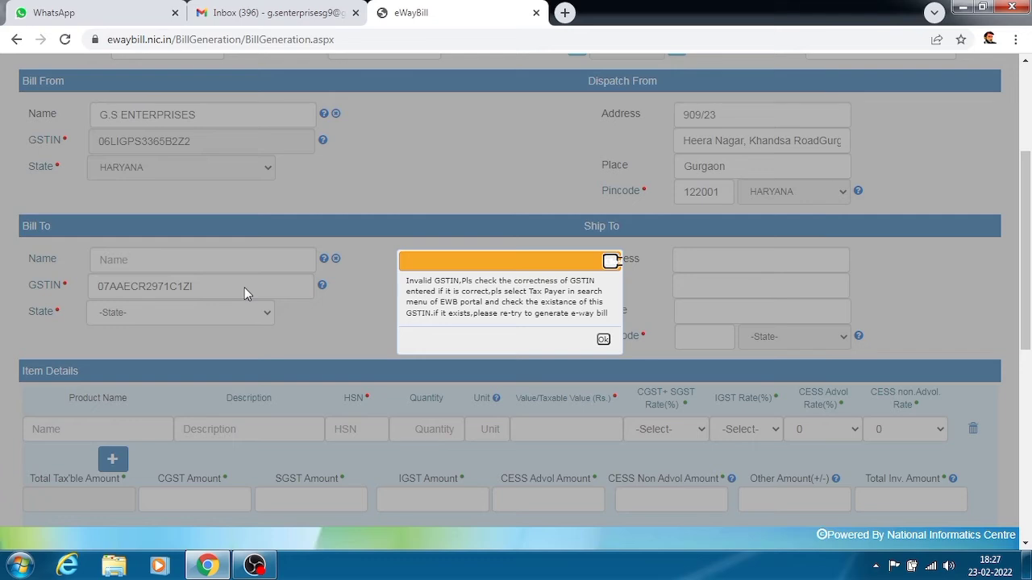
Step: Dismiss the Invalid GSTIN alert and enter a valid GSTIN for HOTEL MEGHARAJ GARDEN
click(603, 340)
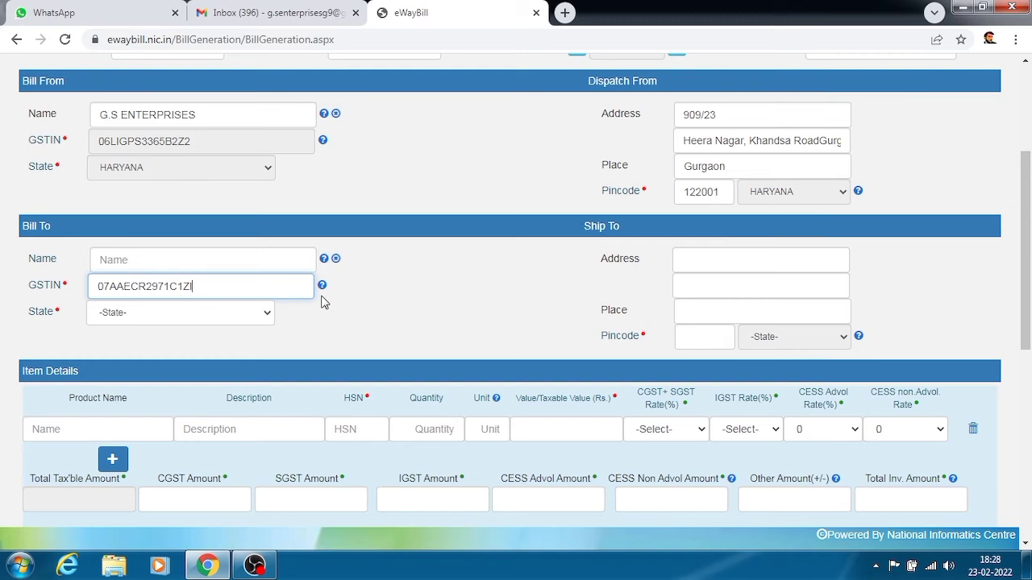
key(BackSpace)
key(BackSpace)
key(BackSpace)
key(BackSpace)
key(BackSpace)
key(BackSpace)
key(BackSpace)
key(BackSpace)
key(BackSpace)
key(BackSpace)
key(BackSpace)
key(BackSpace)
key(BackSpace)
key(BackSpace)
key(BackSpace)
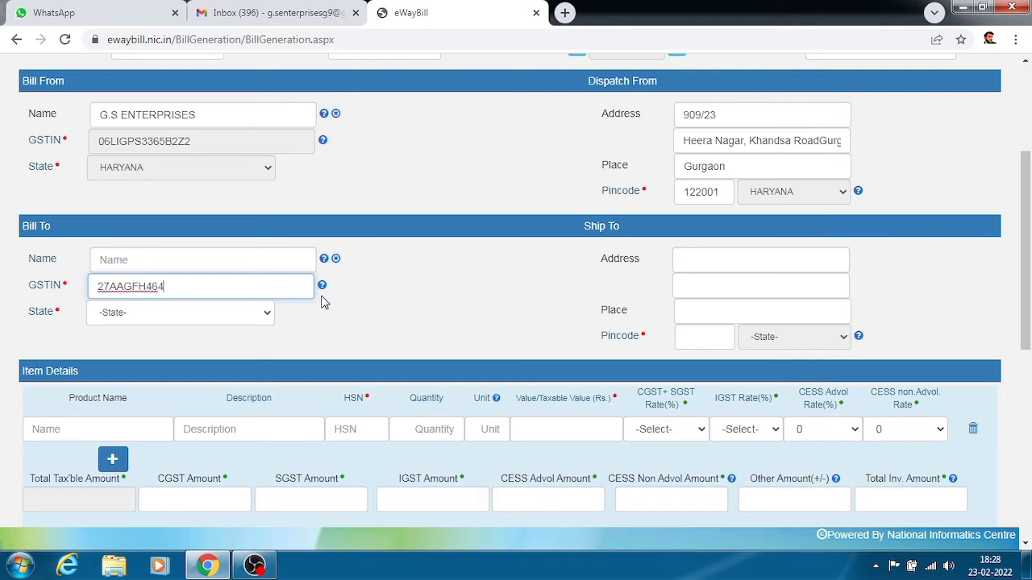
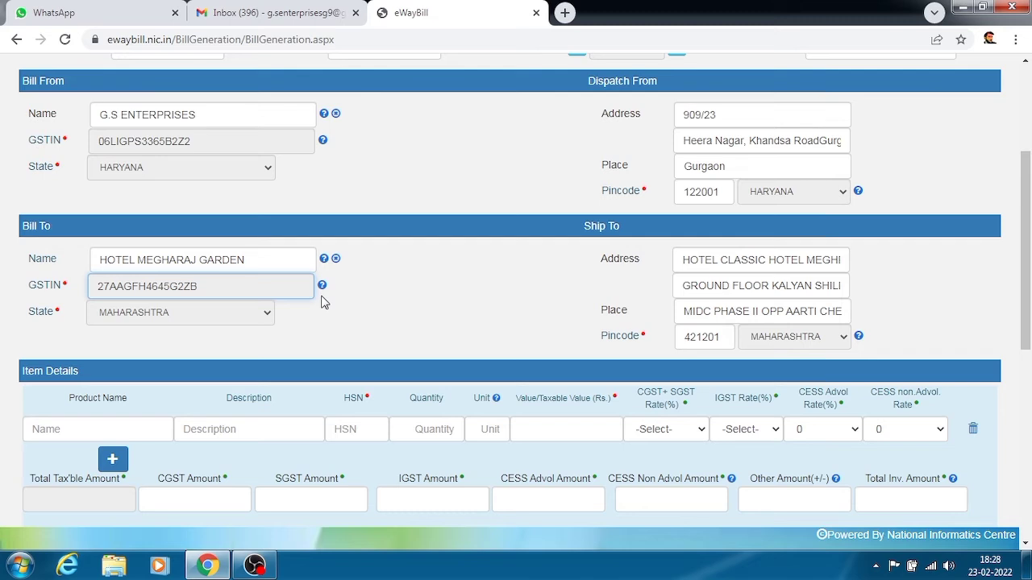
Step: Enter MOBILE as both the item's product name and description
scroll(323, 302, down, 2)
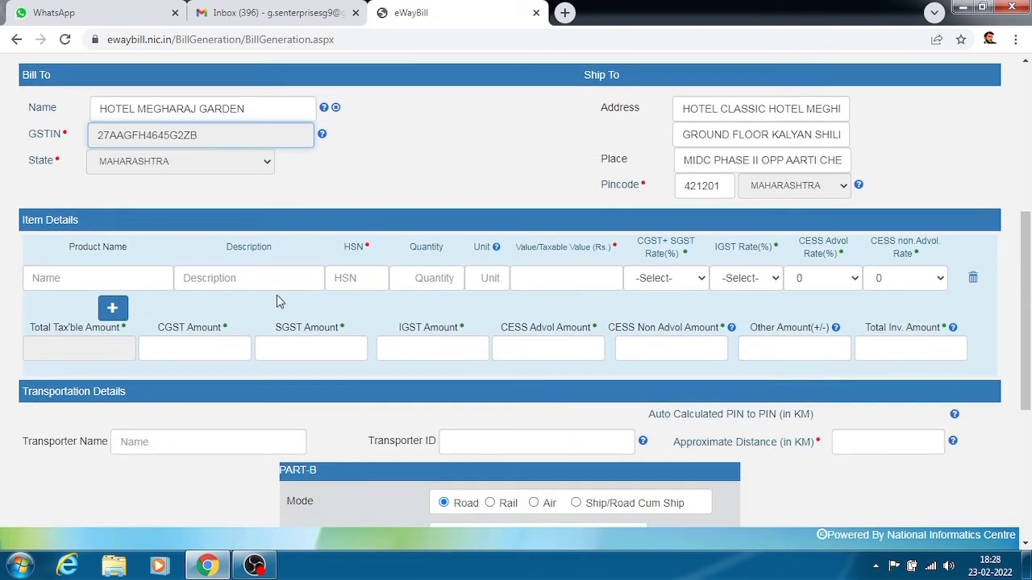
click(159, 277)
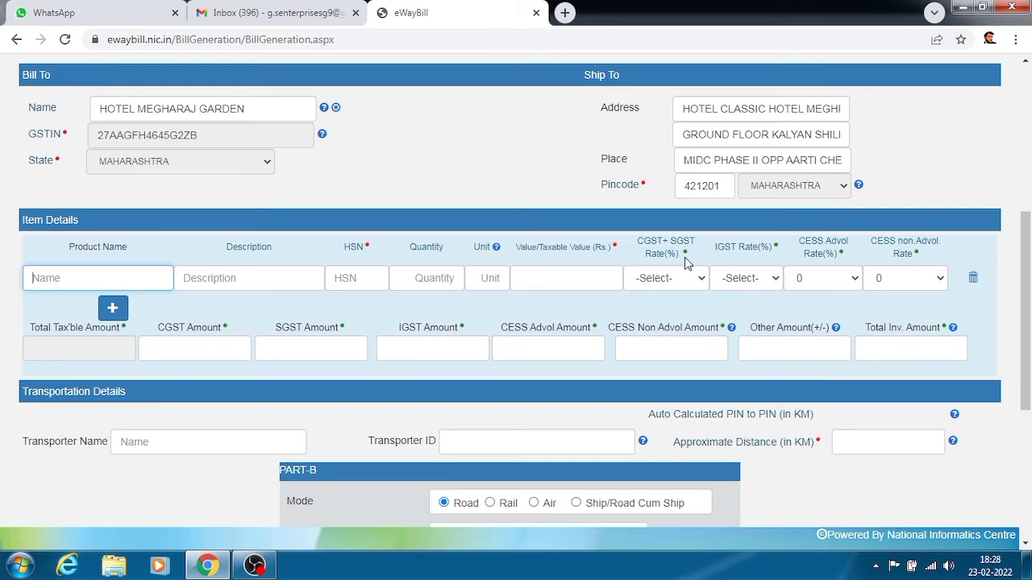
text(MO)
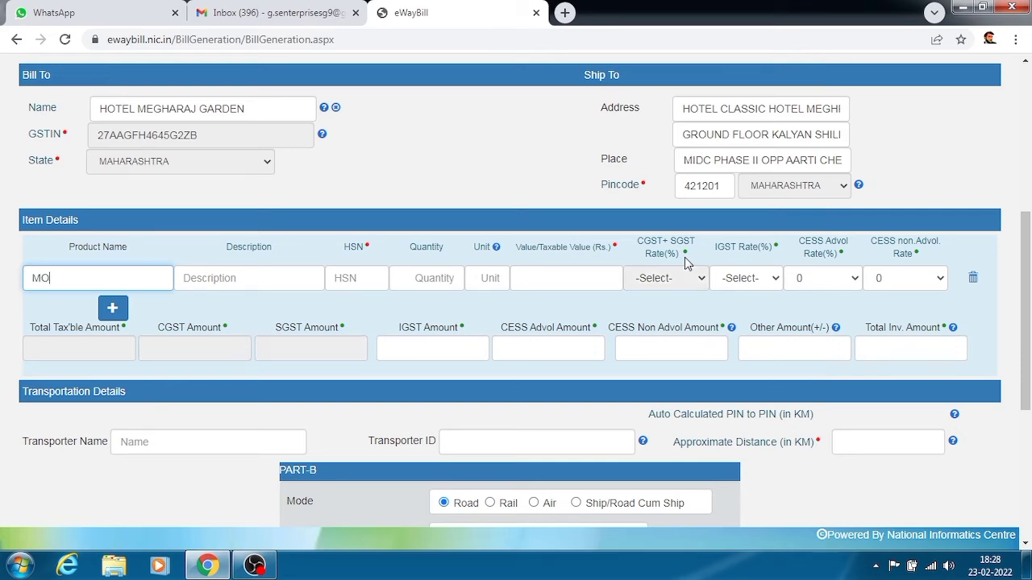
text(BILE)
key(Tab)
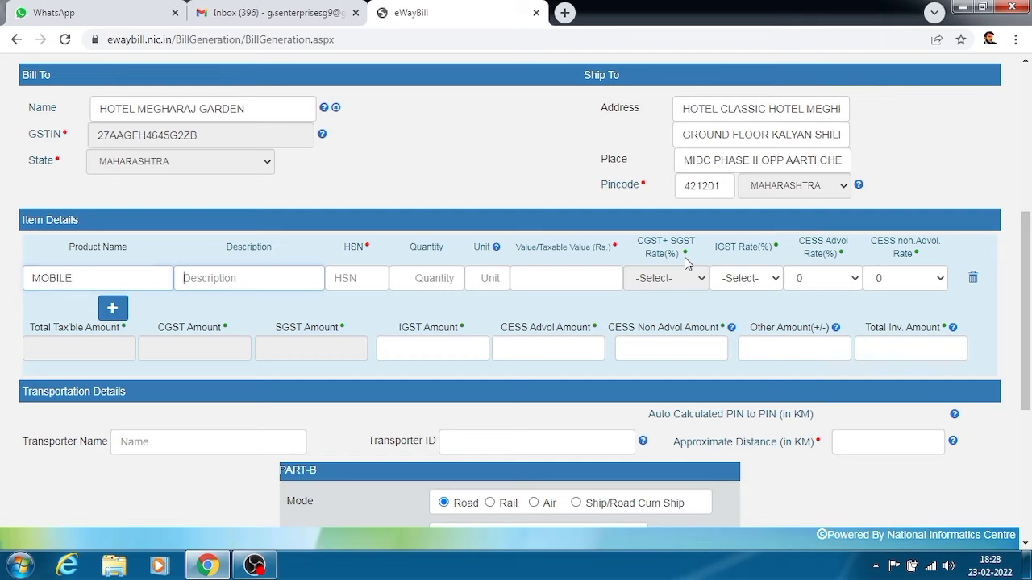
text(M)
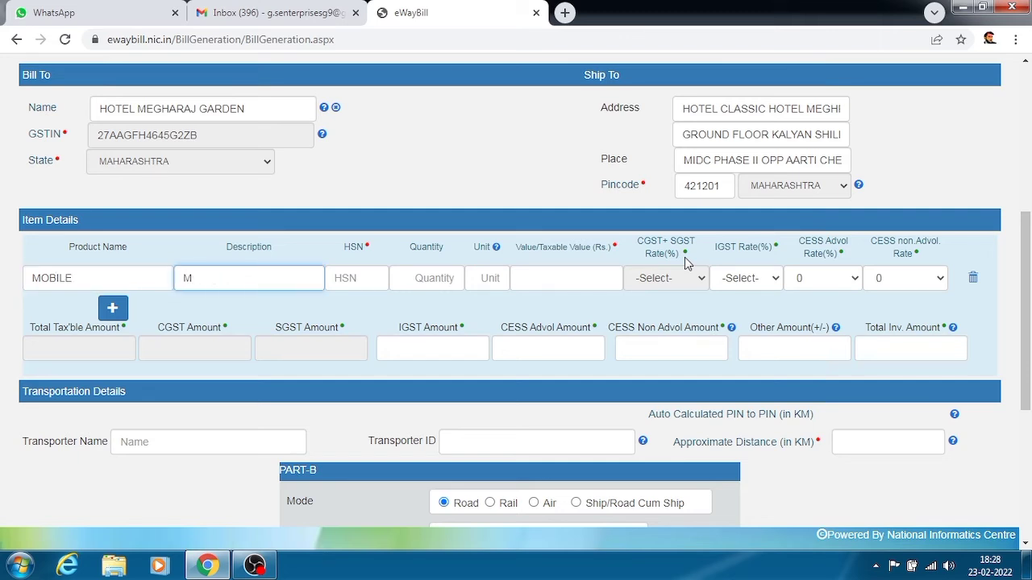
text(OBIL)
text(E)
key(Tab)
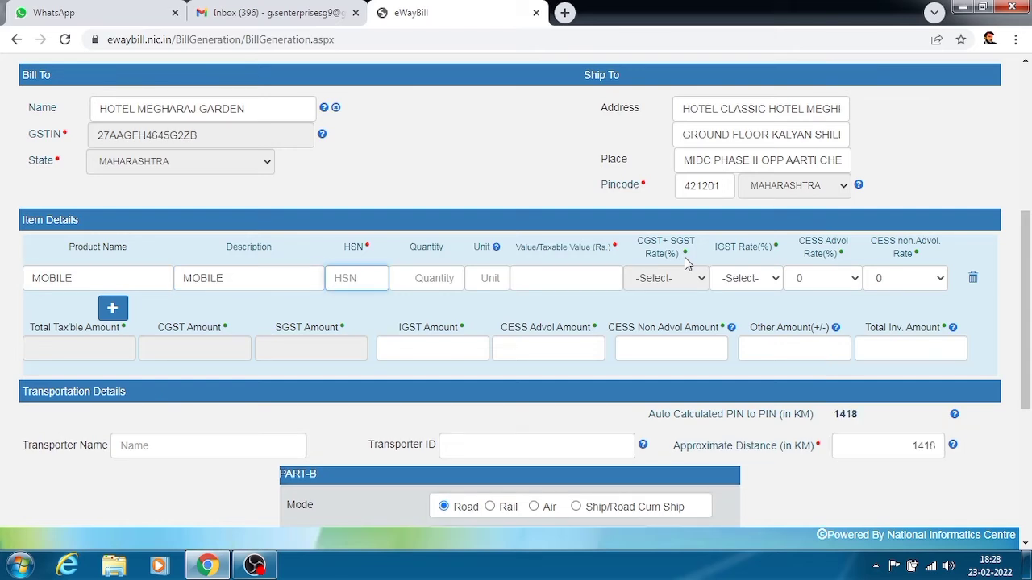
click(565, 12)
Step: Search Google for 'MOBILE HSN', find code 8517, and enter it as the item's HSN
text(M)
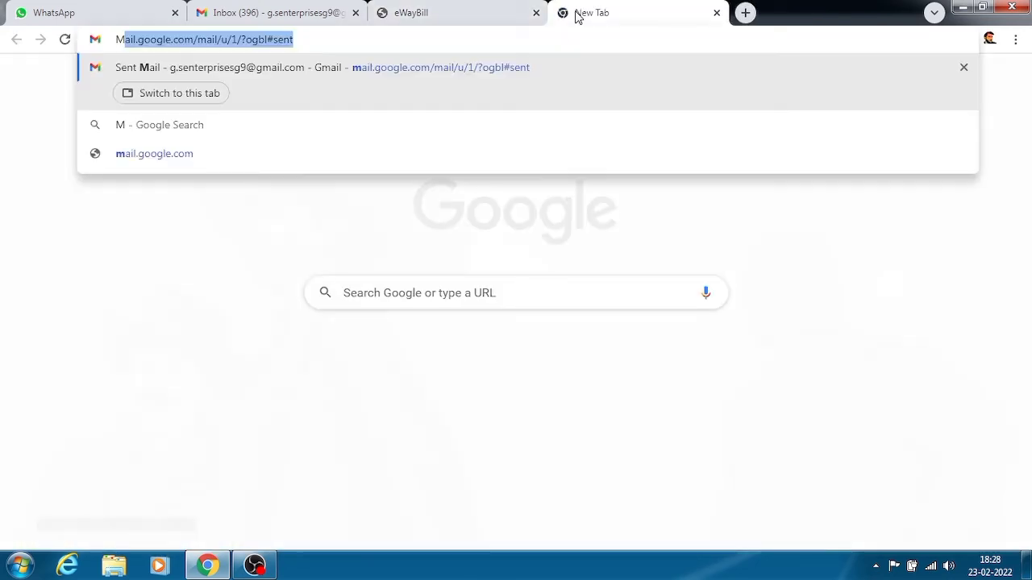
text(OBILE)
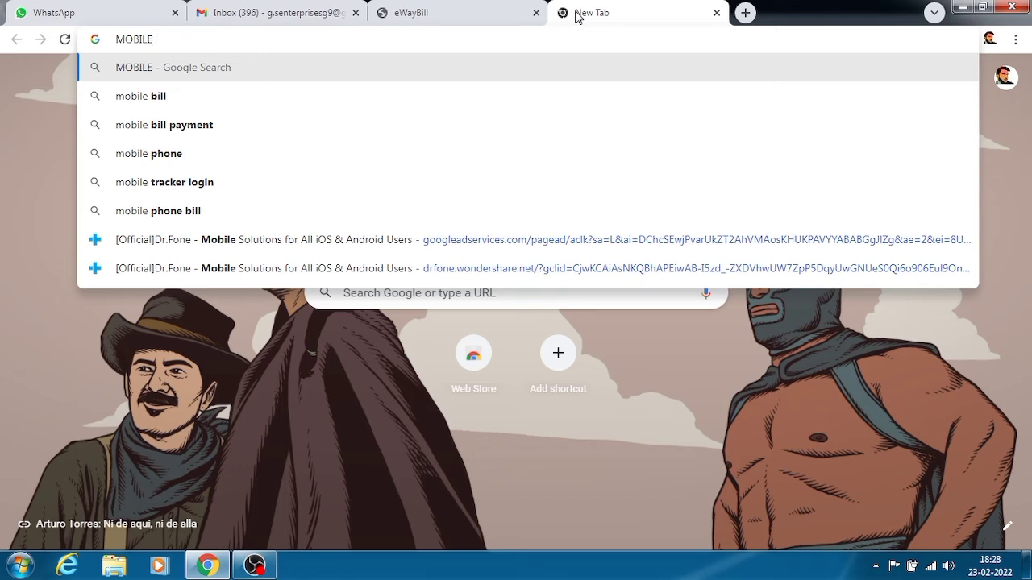
text( HSN)
key(Return)
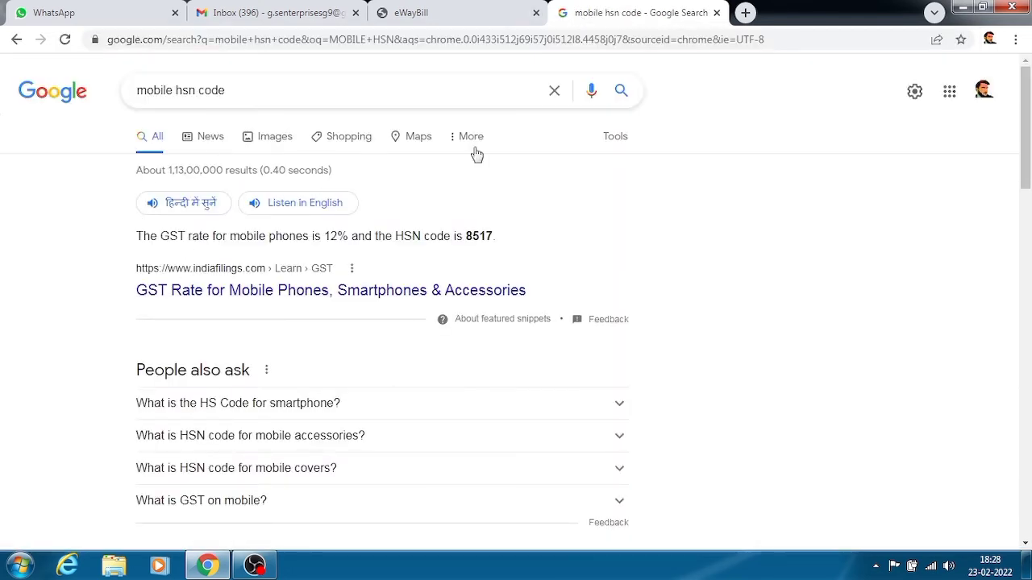
drag(466, 236, 492, 237)
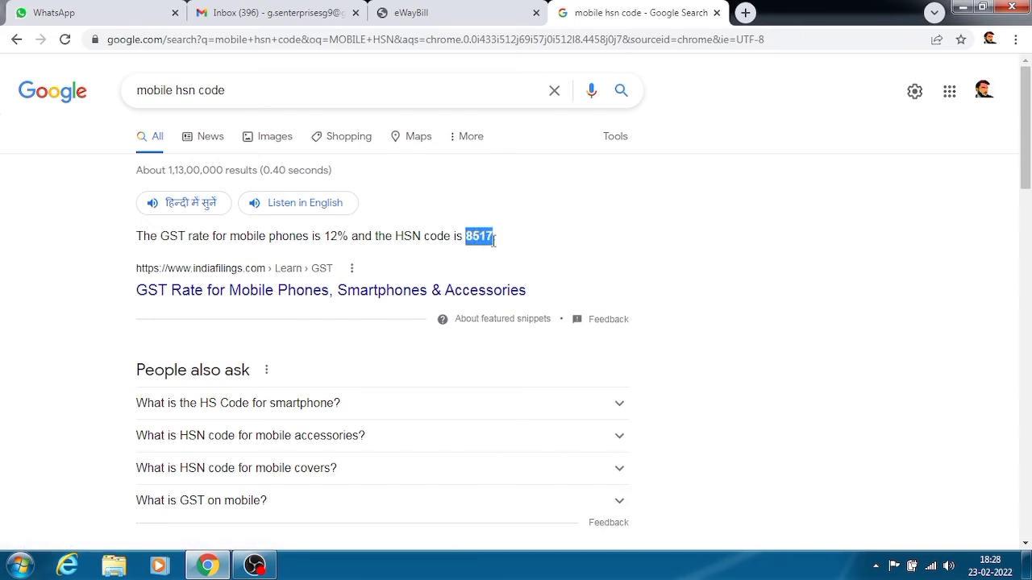
click(415, 8)
text(8517)
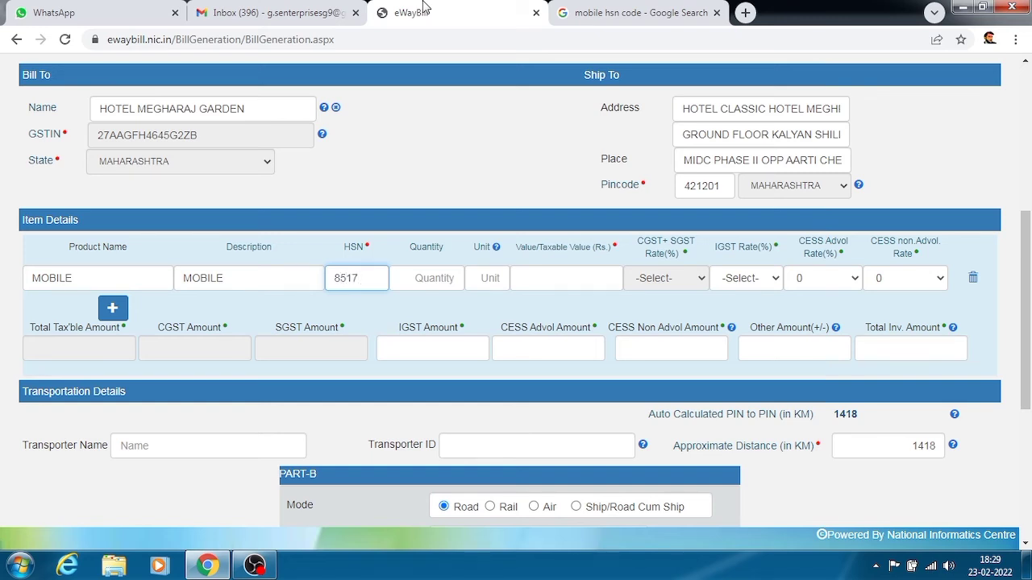
Step: Give the MOBILE item quantity 10, unit BOX and taxable value 10000
key(Tab)
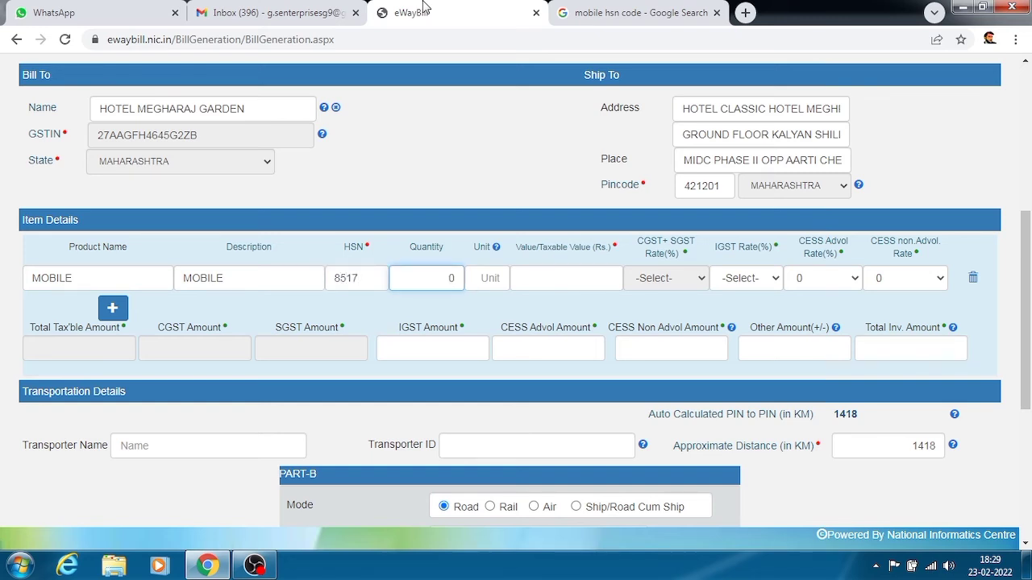
text(10)
key(Tab)
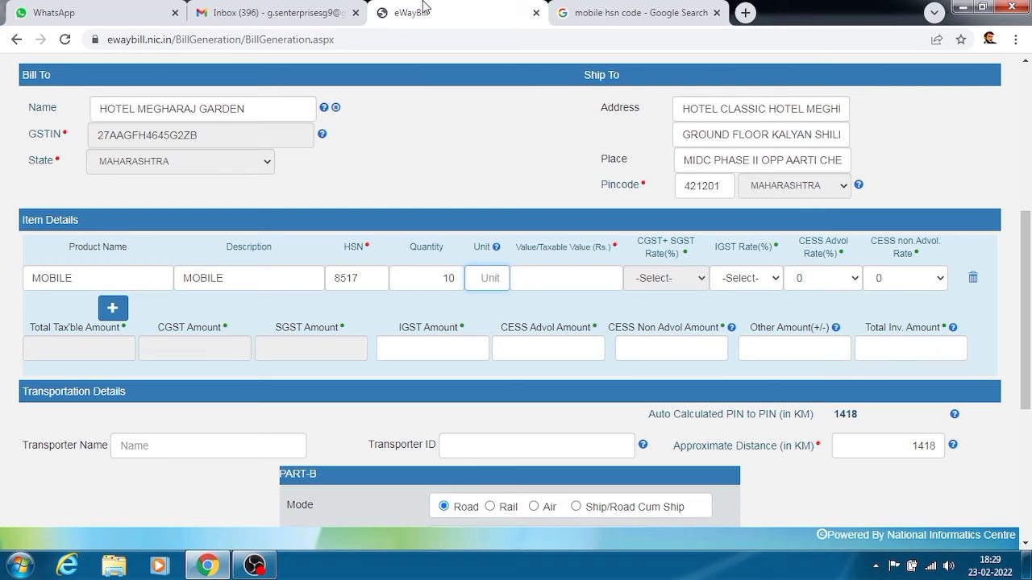
text(N)
key(BackSpace)
mouse_move(497, 249)
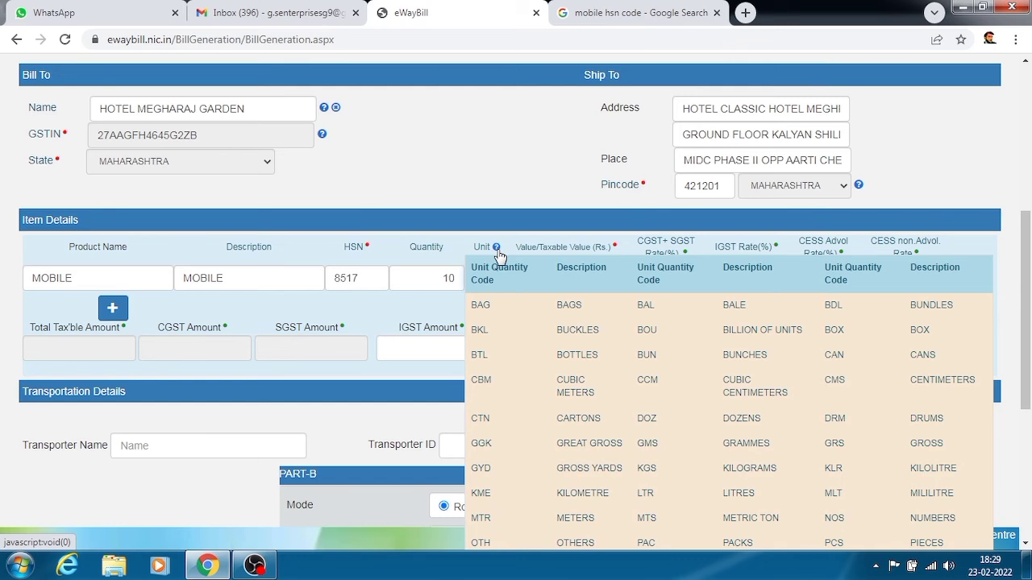
click(482, 272)
text(B)
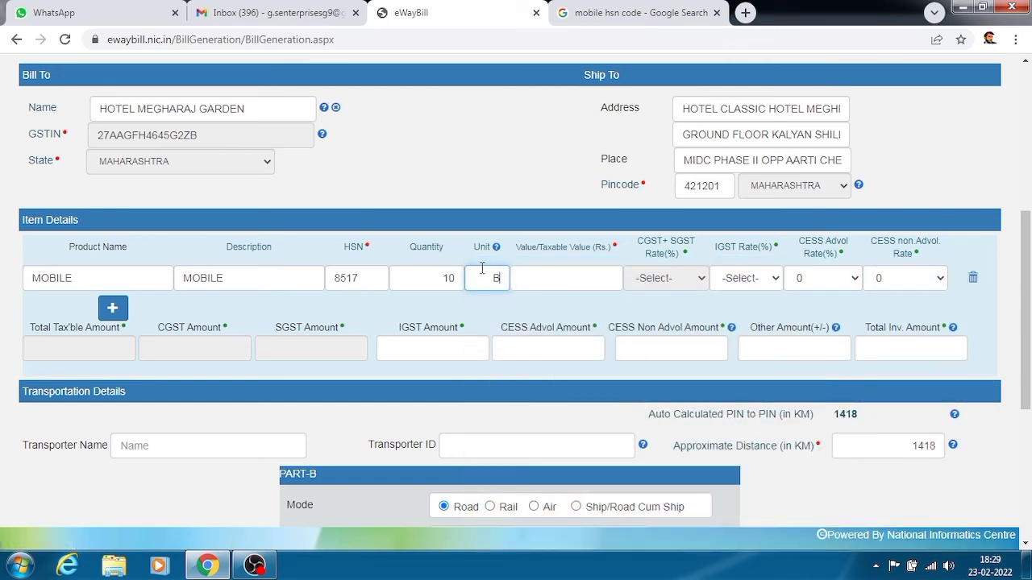
text(OX)
key(Tab)
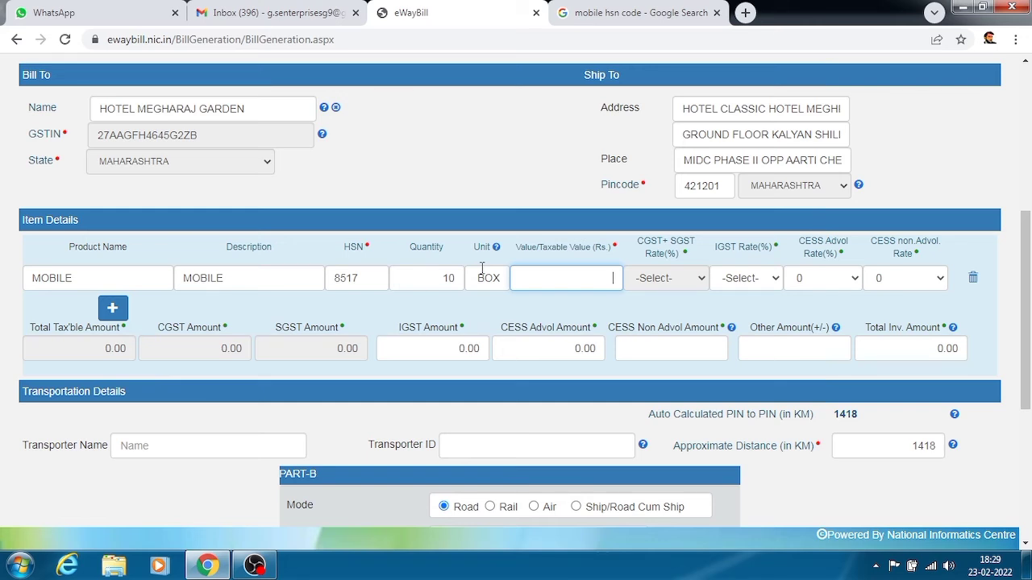
text(10000)
key(Tab)
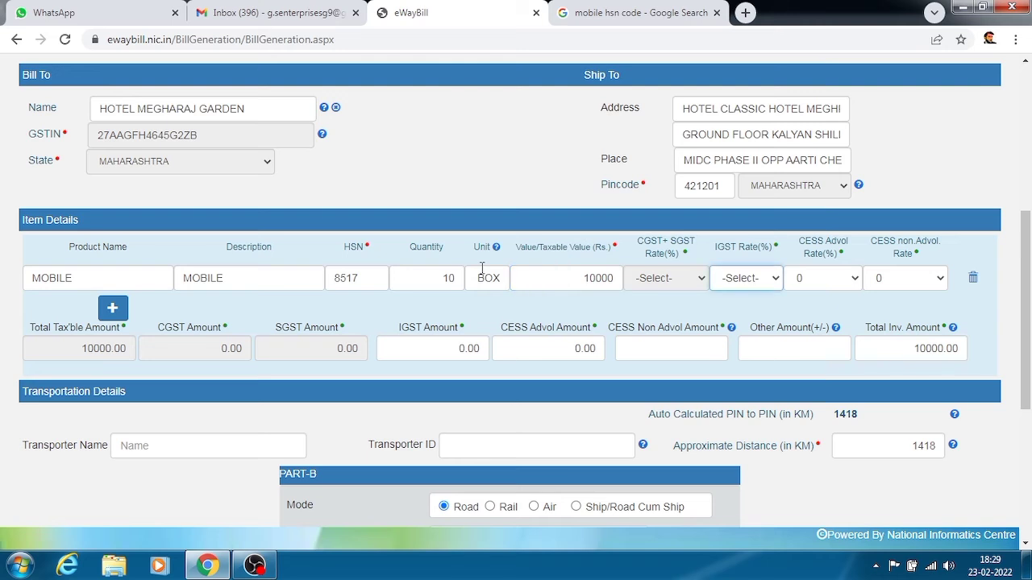
Step: Set IGST rate 18 with CESS Advol 0, removing an accidentally added empty item row
click(729, 288)
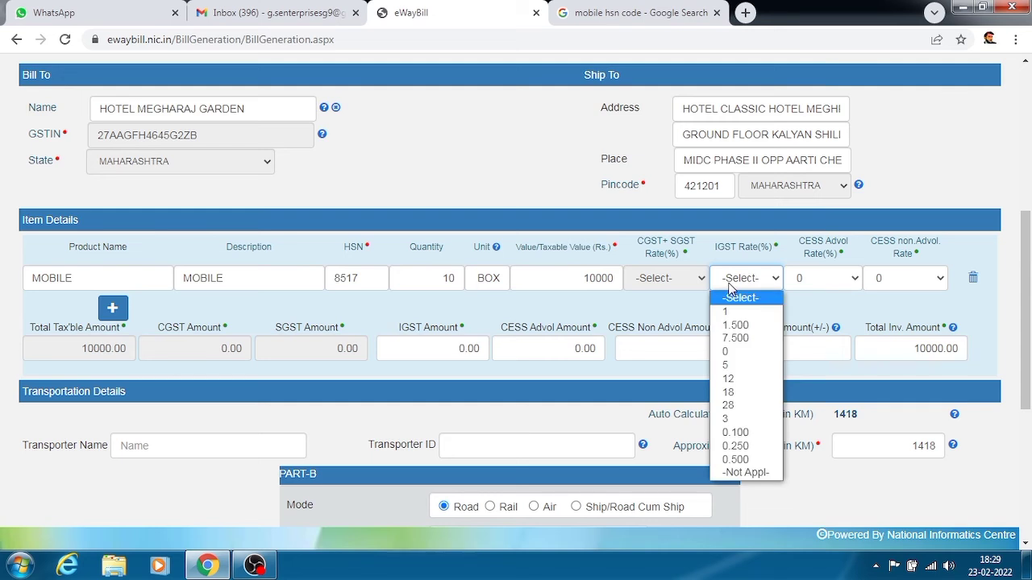
click(729, 392)
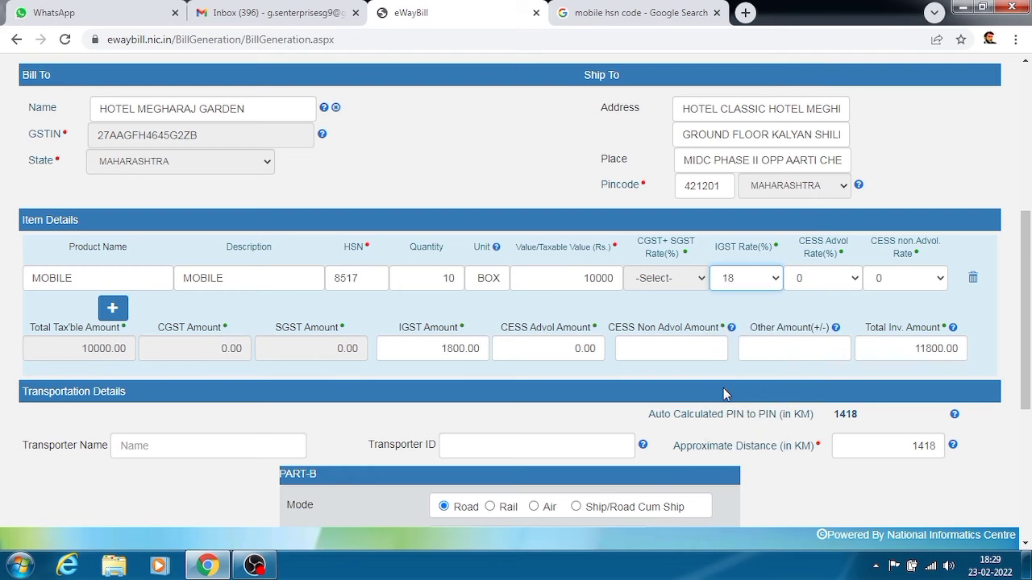
click(843, 280)
click(844, 280)
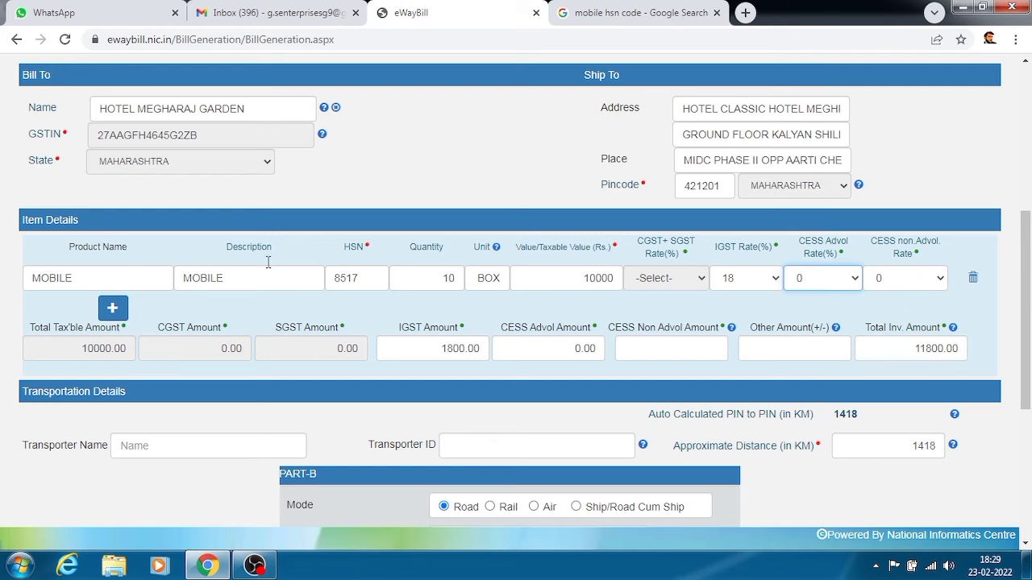
click(113, 309)
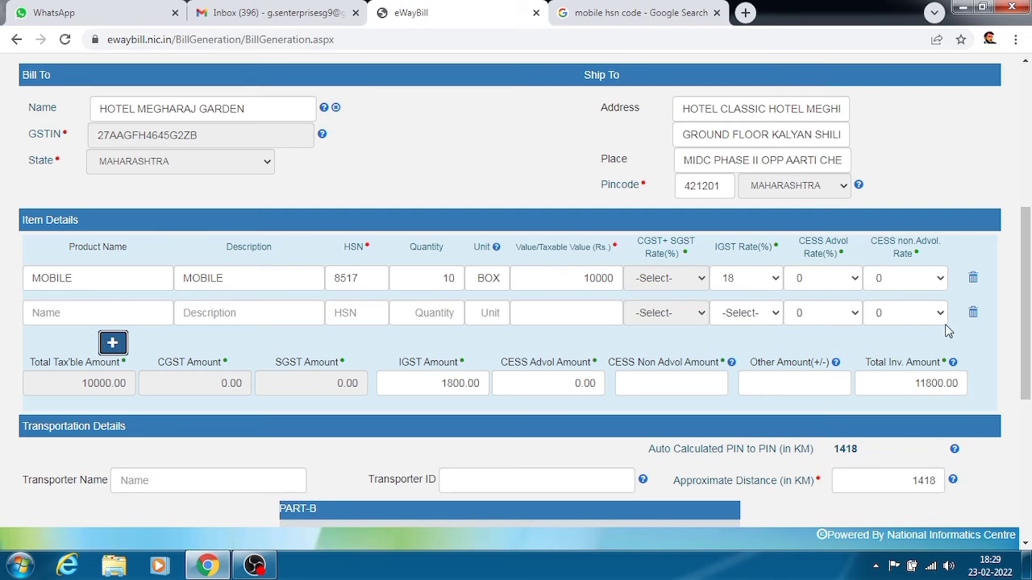
click(973, 315)
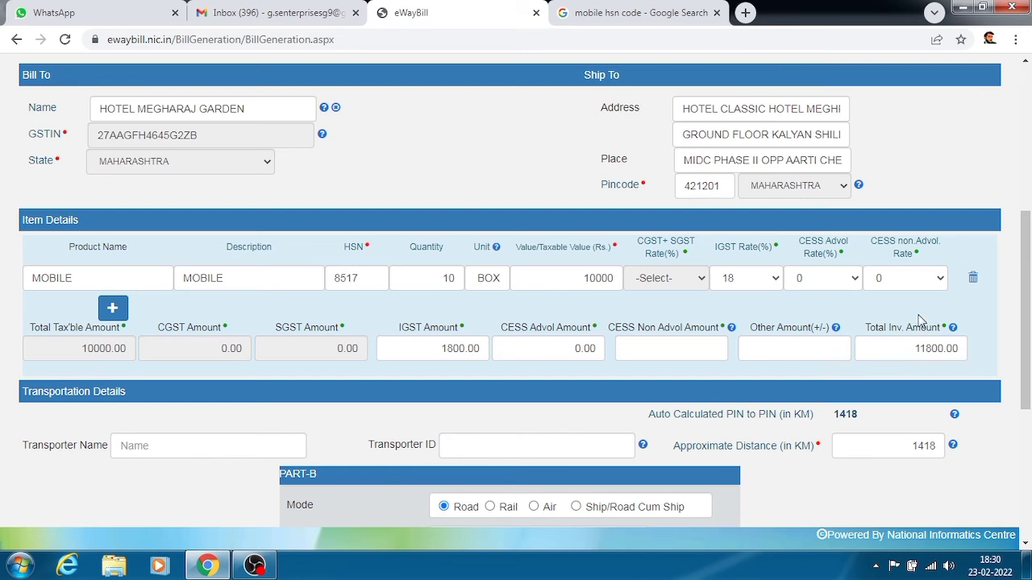
Step: Enter the transporter's GSTIN as Transporter ID so G.S ENTERPRISES auto-fills
drag(1028, 277, 1028, 344)
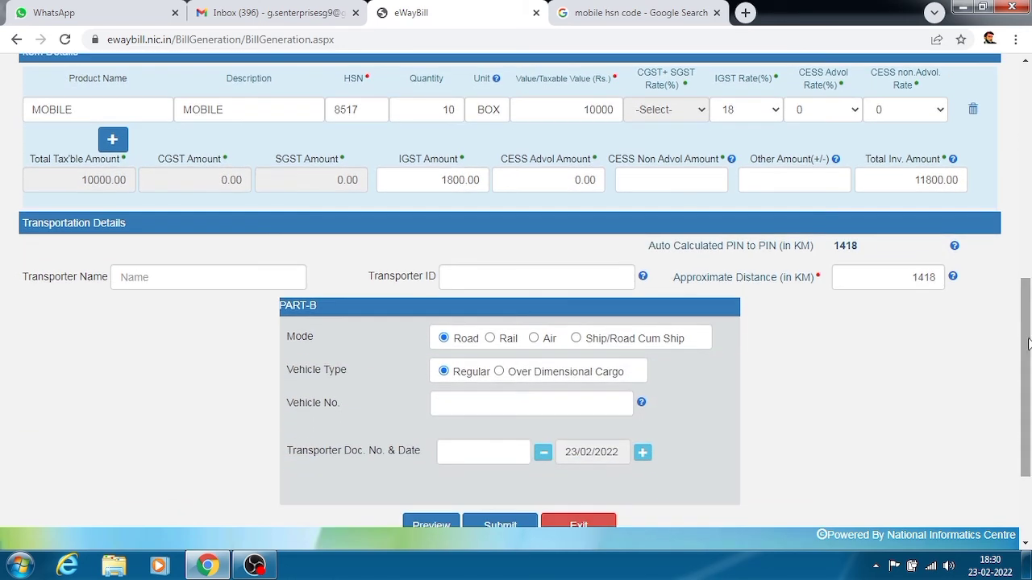
click(537, 277)
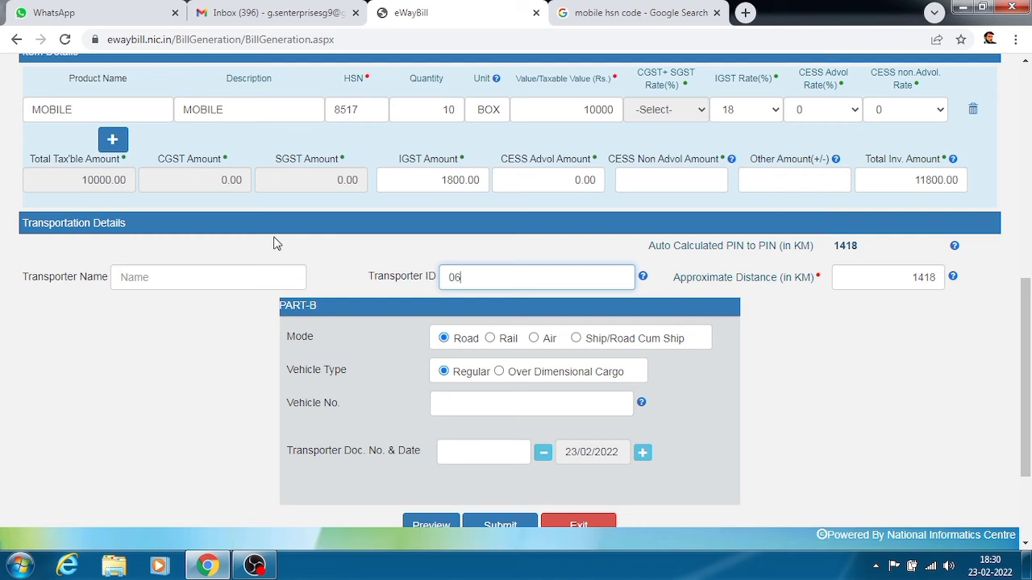
key(Tab)
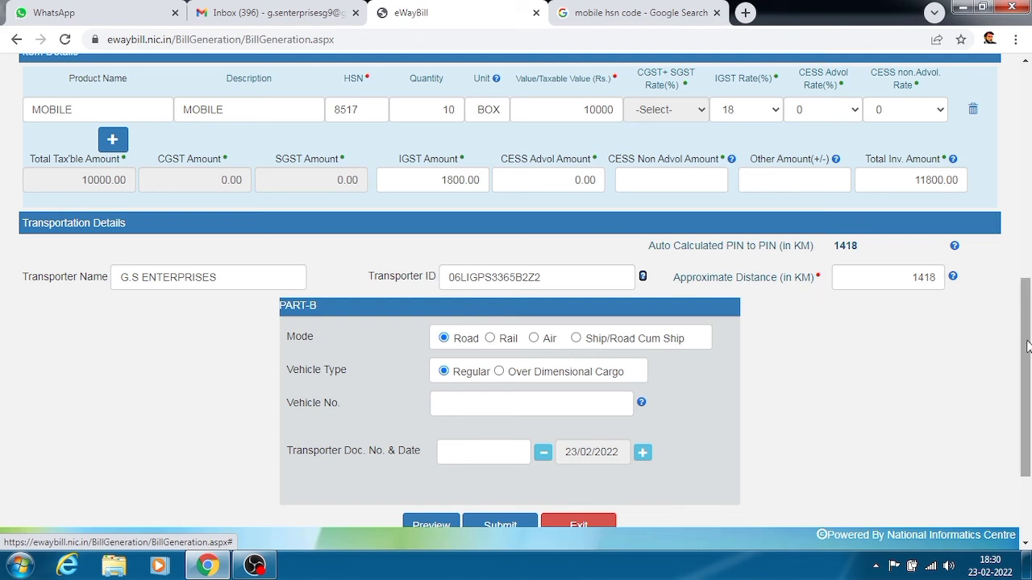
scroll(1027, 345, down, 1)
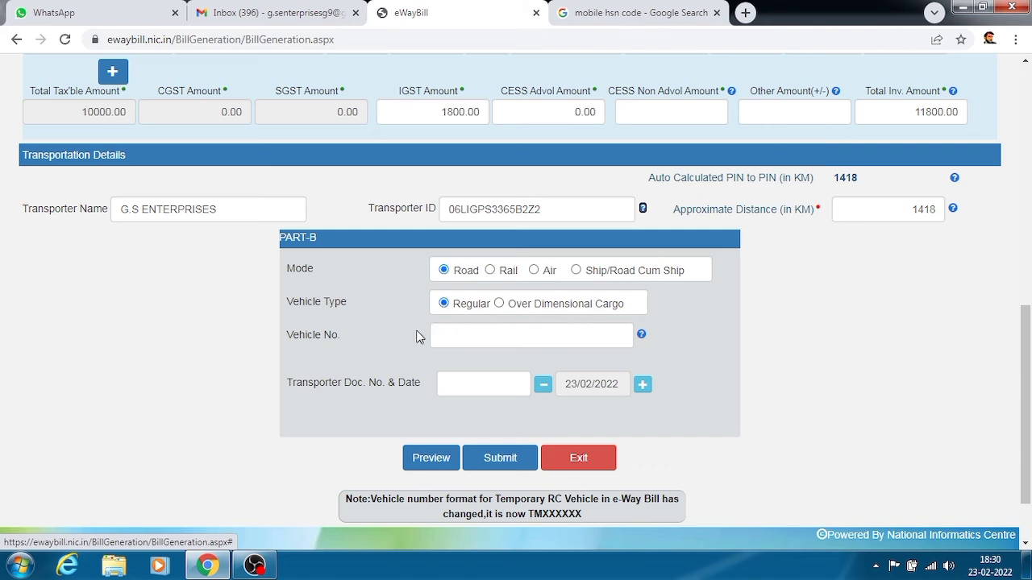
Step: Fill Part-B with the vehicle registration number and transporter document number 000000
click(460, 340)
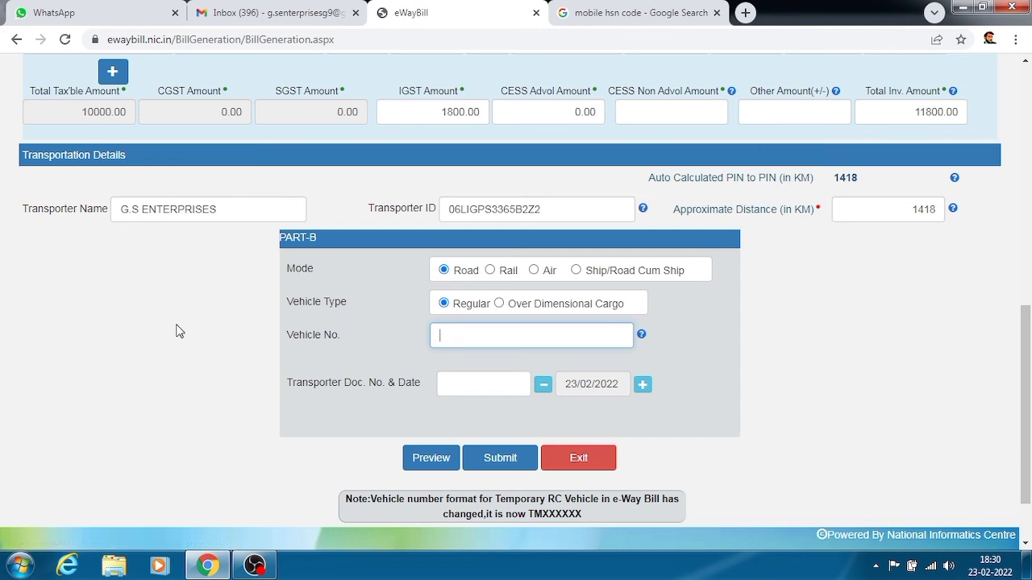
text(UP14DJ67556)
click(478, 378)
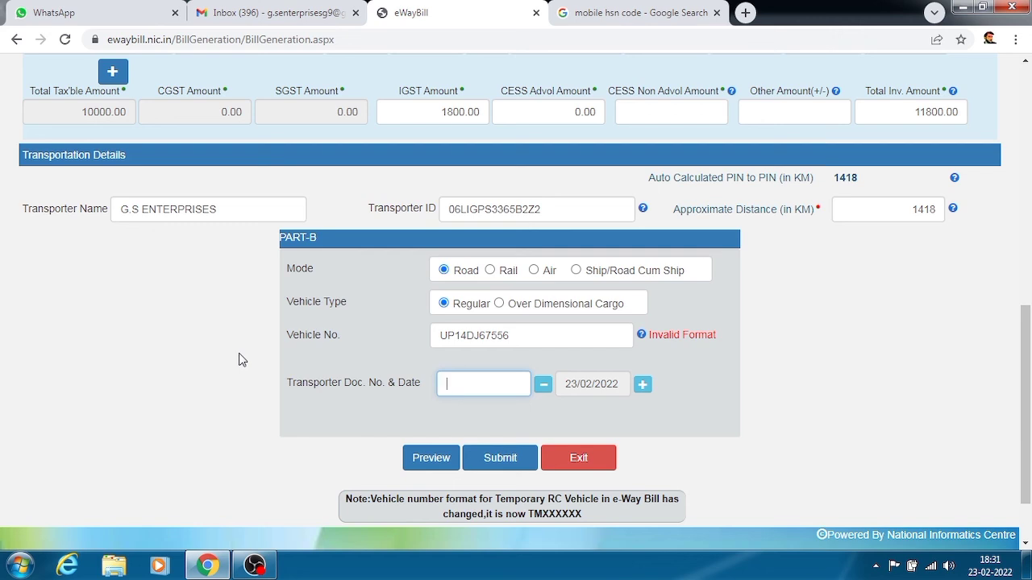
text(000000)
drag(1030, 355, 1030, 211)
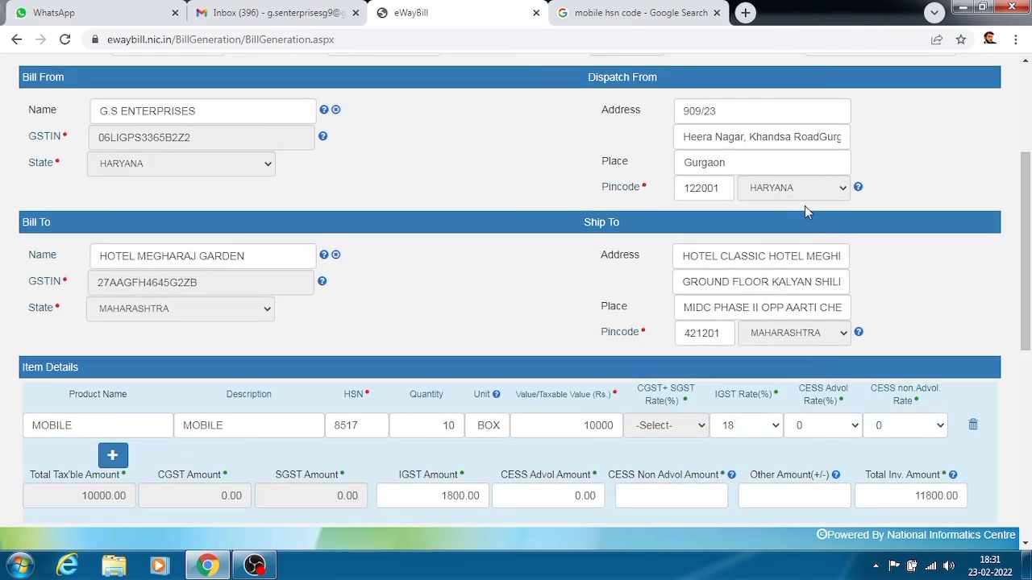
drag(1030, 258, 1030, 169)
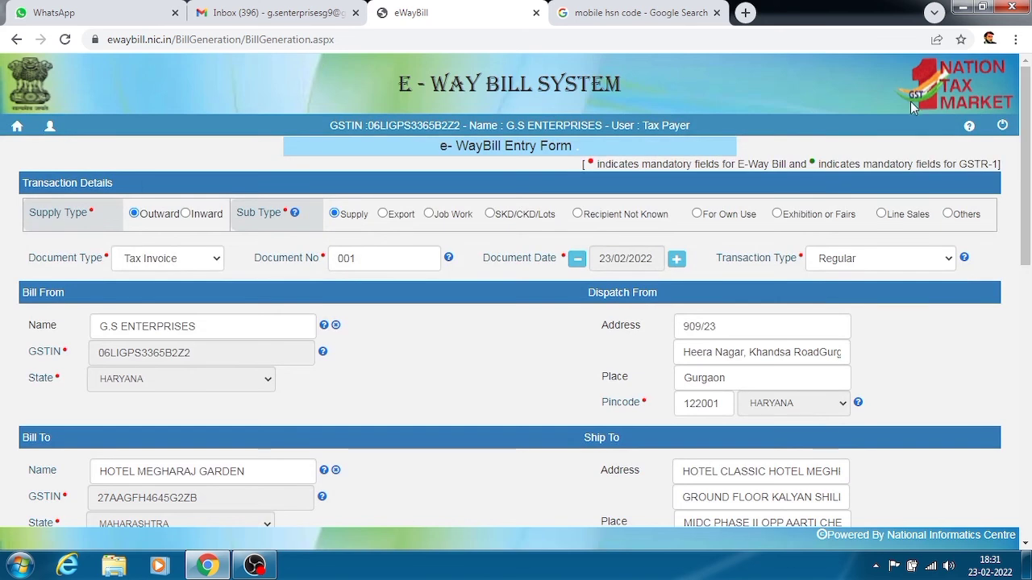
Step: Search Google for 'gst e way bill' in a new tab
click(745, 12)
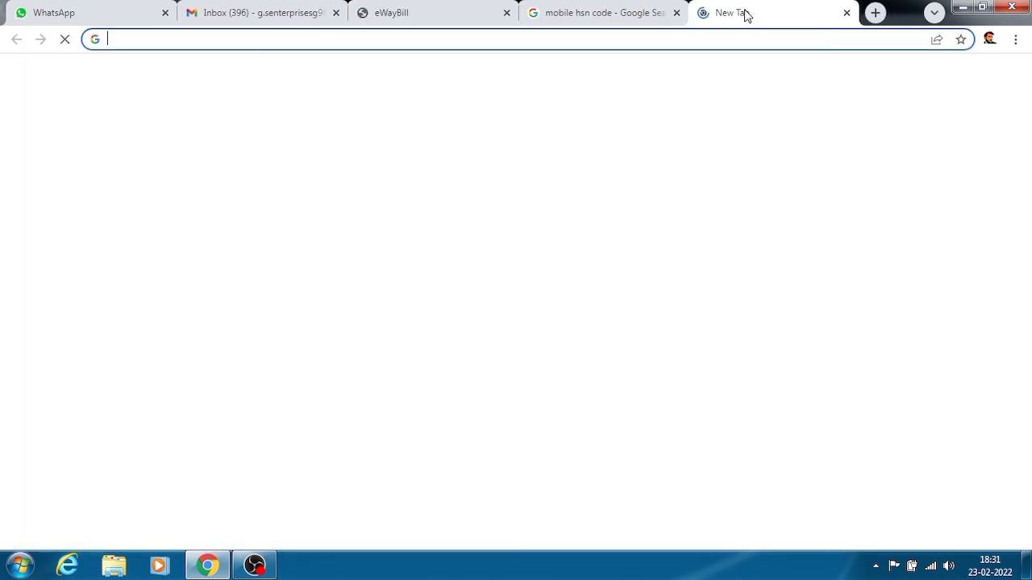
text(GST)
text( EW)
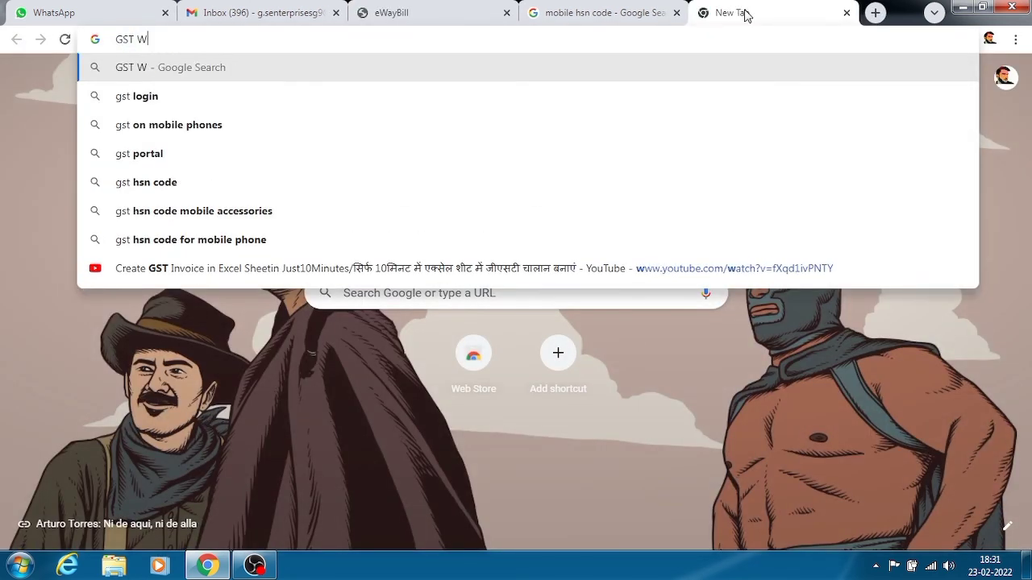
key(BackSpace)
text(EWAY)
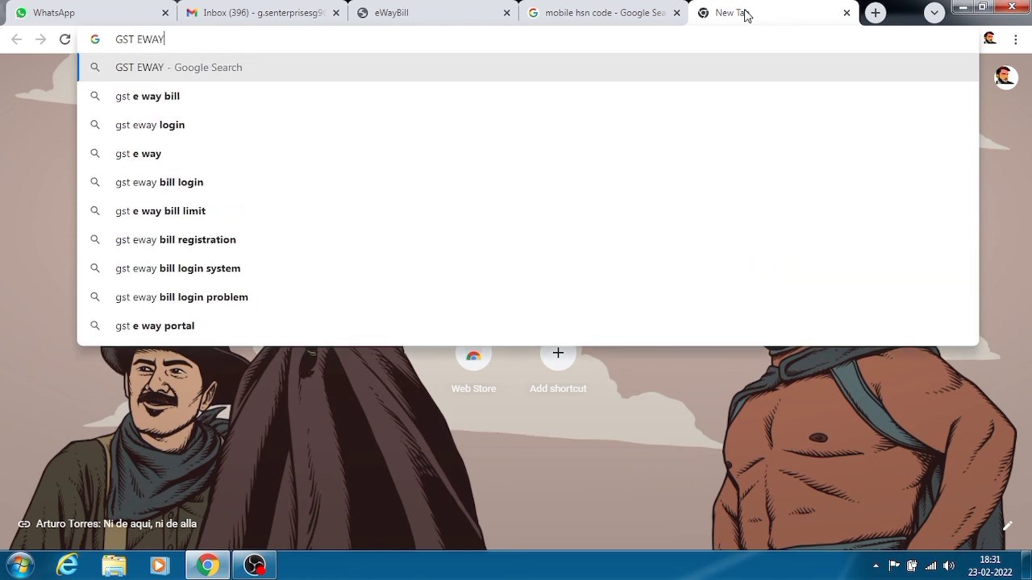
key(Down)
key(Return)
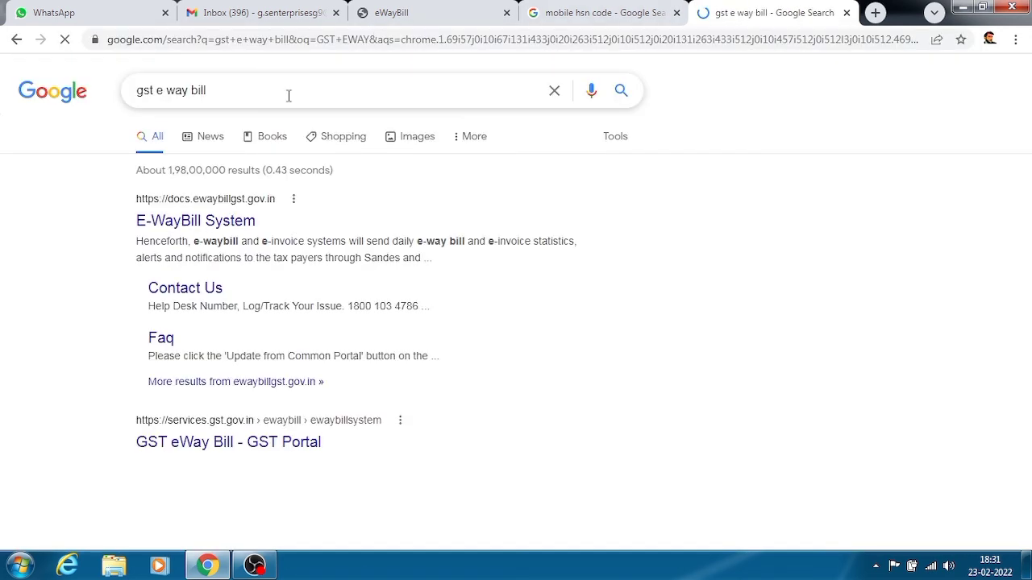
Step: Preview a sample e-way bill in the image results, then return to the entry form
click(413, 139)
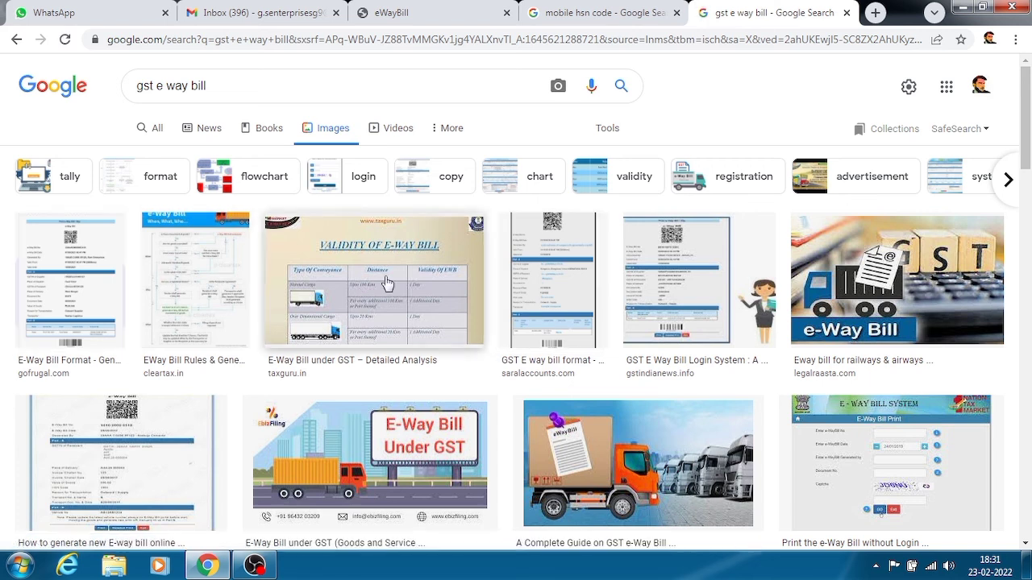
click(717, 323)
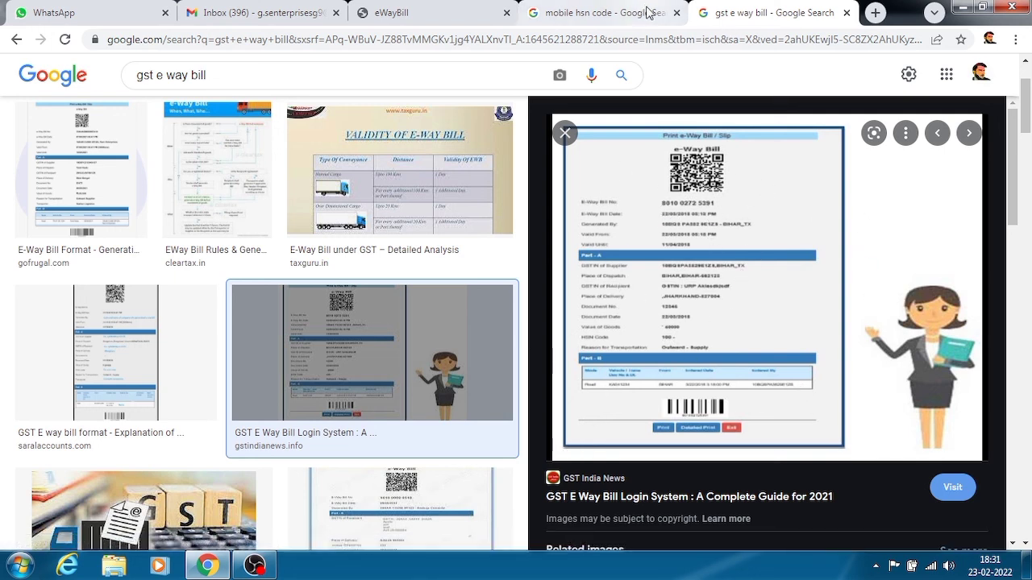
click(606, 10)
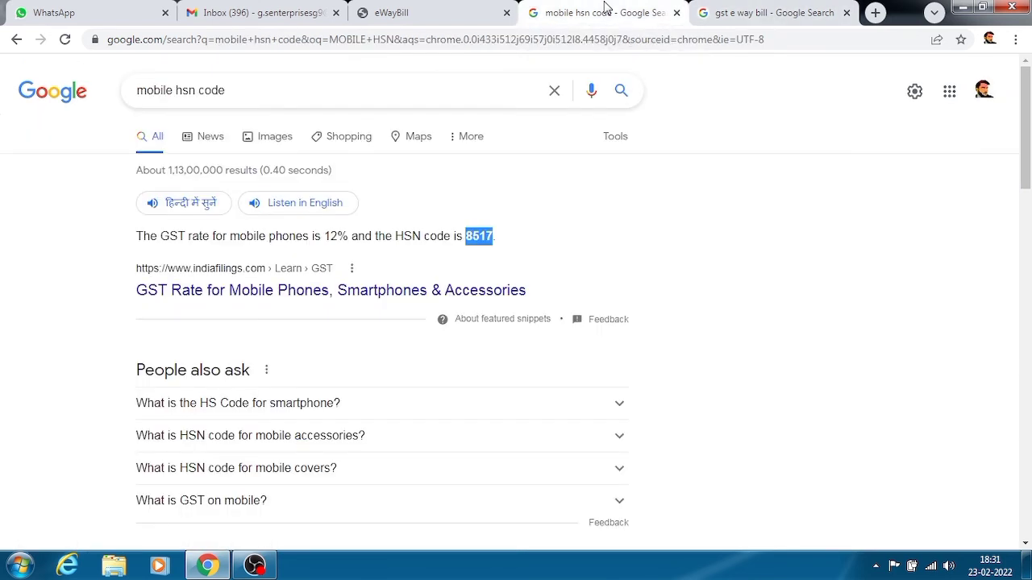
click(446, 9)
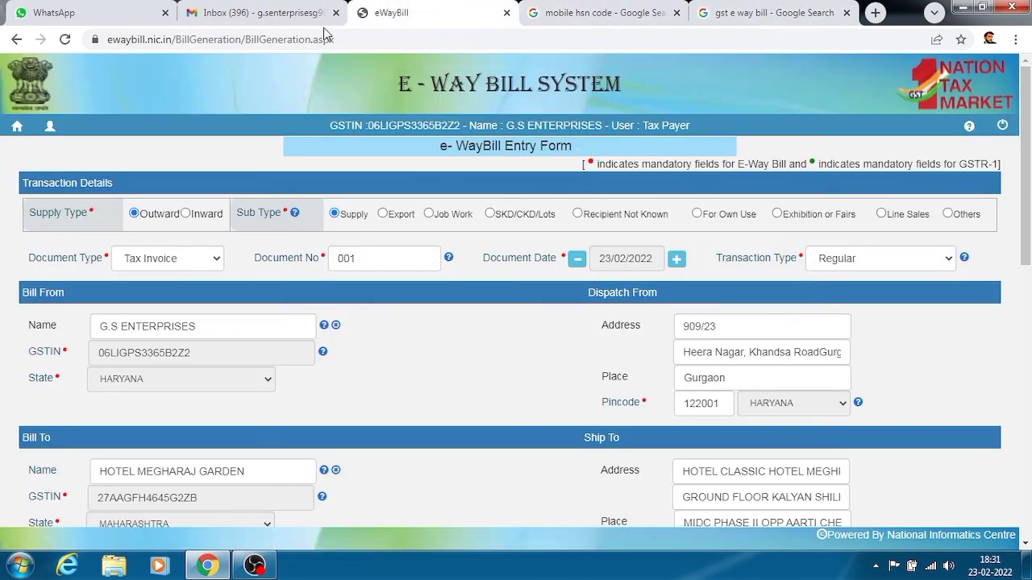